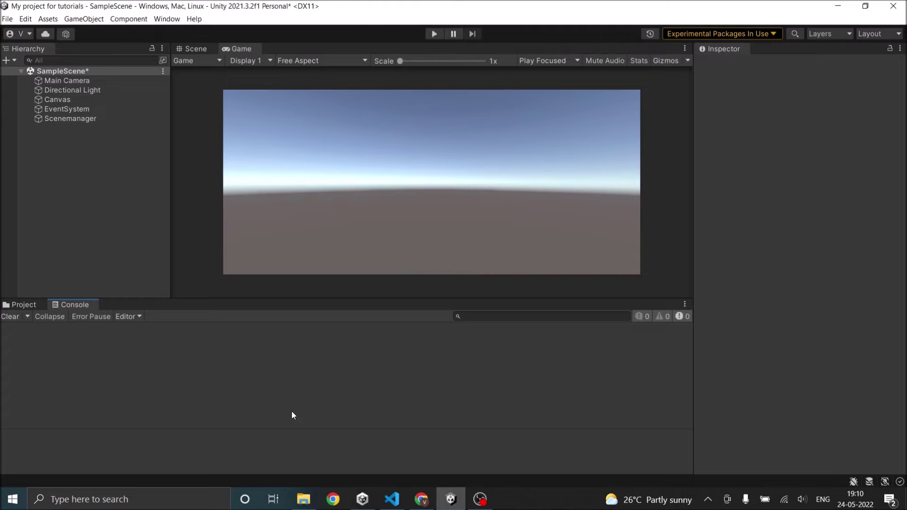
Step: Create a UI > Text - TextMeshPro object under Canvas and select Text (TMP)
{"action": "left_click", "coordinate": [9, 63]}
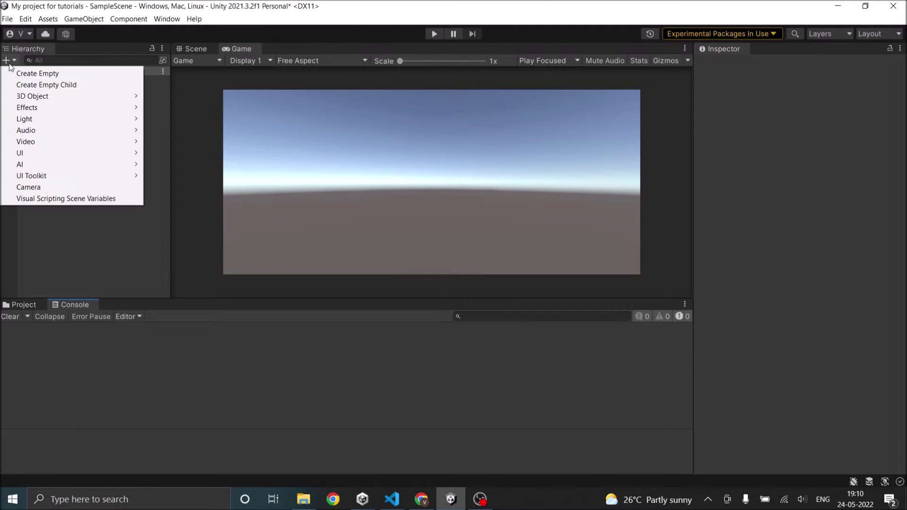
{"action": "mouse_move", "coordinate": [64, 152]}
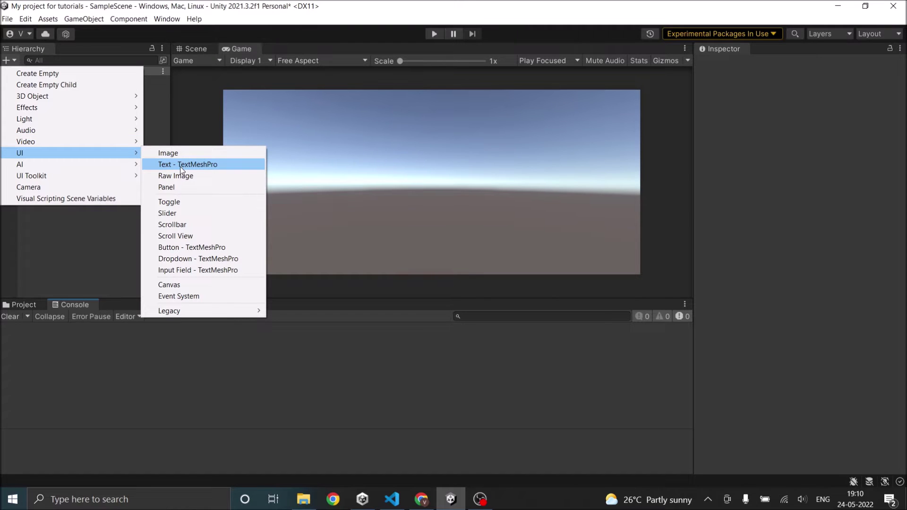
{"action": "left_click", "coordinate": [180, 166]}
{"action": "left_click", "coordinate": [68, 172]}
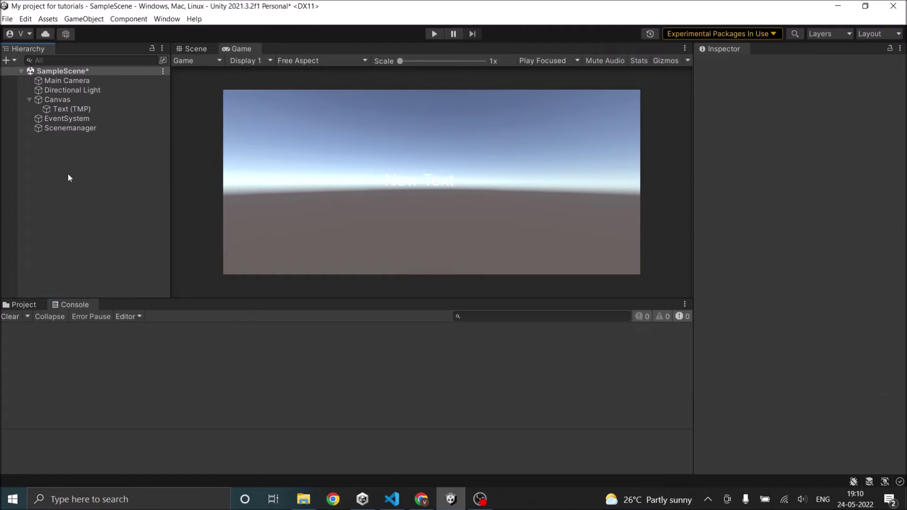
{"action": "left_click", "coordinate": [67, 112]}
Step: Replace 'New Text' with 'This is my tutorial content', fixing the 'conmt' typo
{"action": "double_click", "coordinate": [769, 292]}
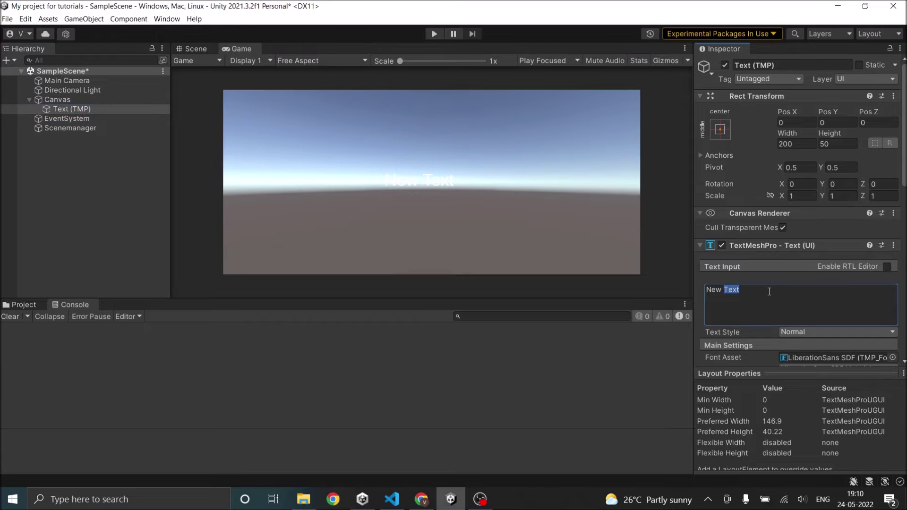
{"action": "key", "text": "BackSpace"}
{"action": "key", "text": "BackSpace"}
{"action": "key", "text": "BackSpace"}
{"action": "key", "text": "BackSpace"}
{"action": "key", "text": "BackSpace"}
{"action": "type", "text": "This is my tutorial"}
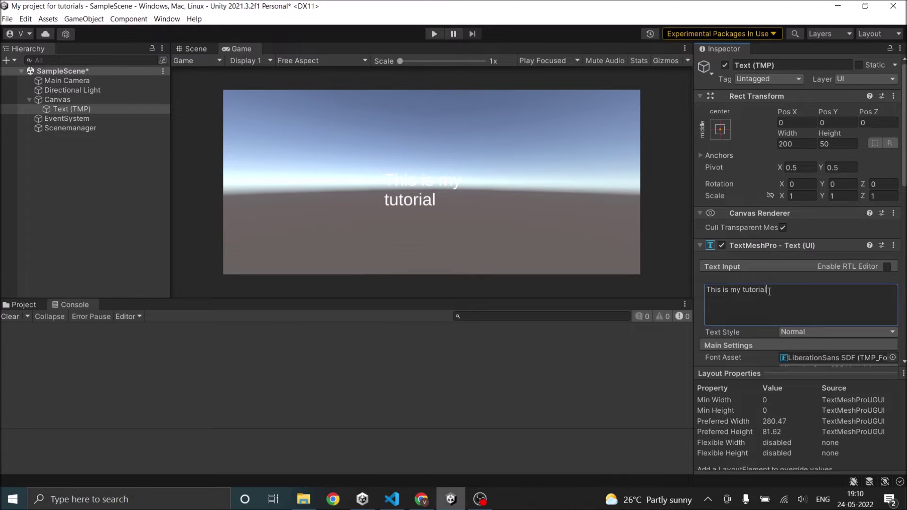
{"action": "type", "text": " conmt"}
{"action": "key", "text": "BackSpace"}
{"action": "key", "text": "BackSpace"}
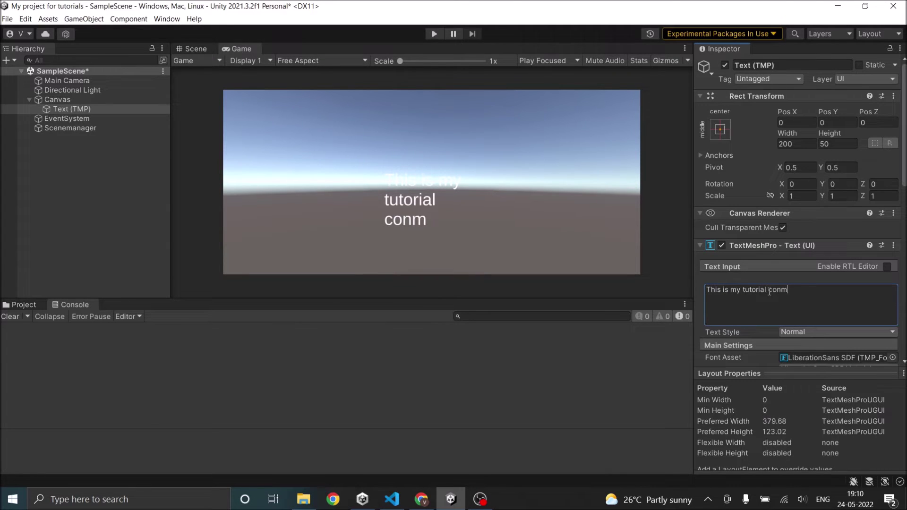
{"action": "type", "text": "tent"}
{"action": "scroll", "coordinate": [805, 341], "scroll_direction": "down", "scroll_amount": 3}
Step: Set the text's vertex colour to black, enable Auto Size, and make it bold
{"action": "scroll", "coordinate": [806, 341], "scroll_direction": "down", "scroll_amount": 2}
{"action": "left_click", "coordinate": [809, 326]}
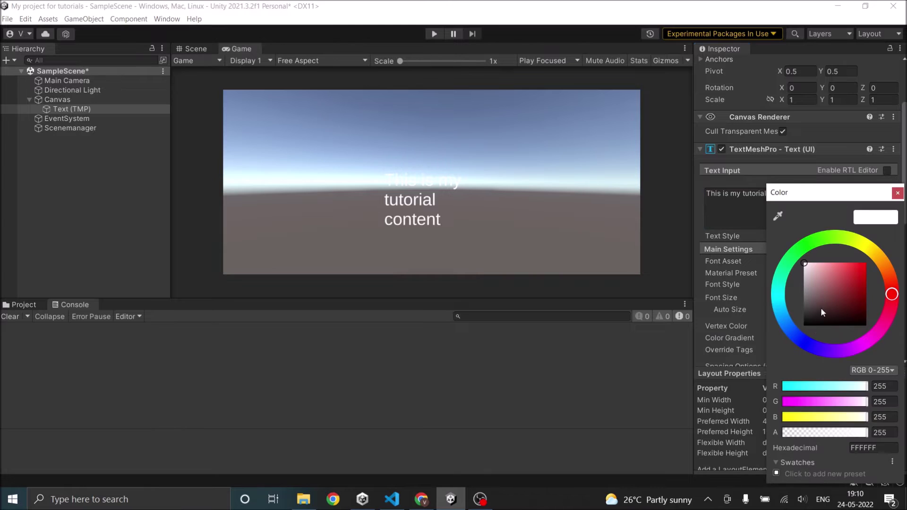
{"action": "left_click_drag", "start_coordinate": [820, 308], "coordinate": [806, 343]}
{"action": "left_click", "coordinate": [897, 193]}
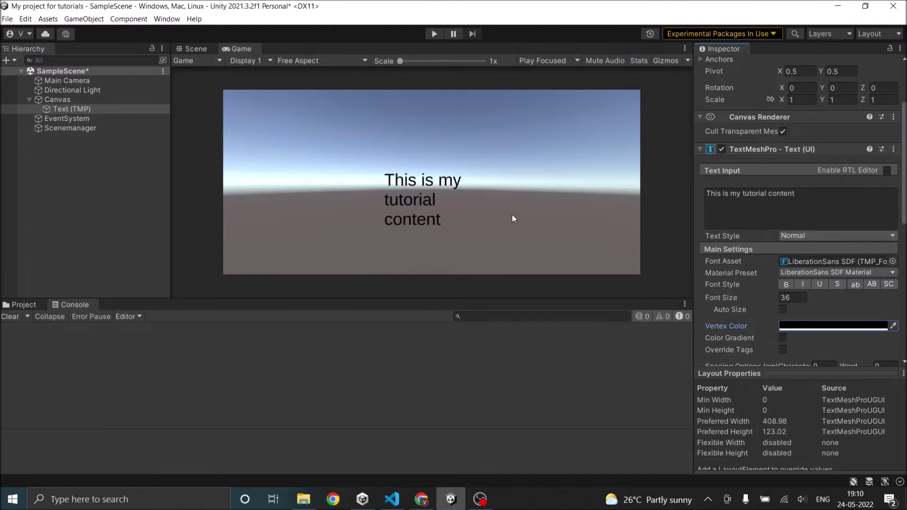
{"action": "left_click", "coordinate": [782, 310]}
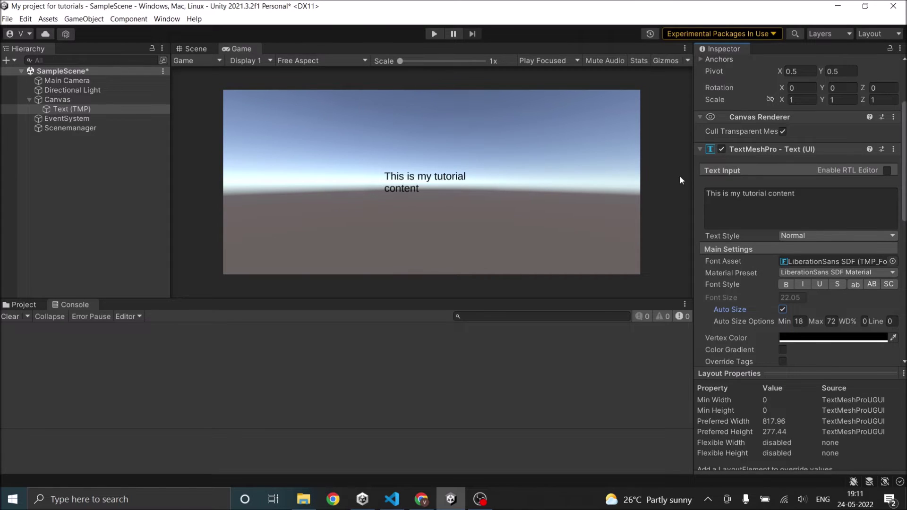
{"action": "left_click", "coordinate": [785, 284]}
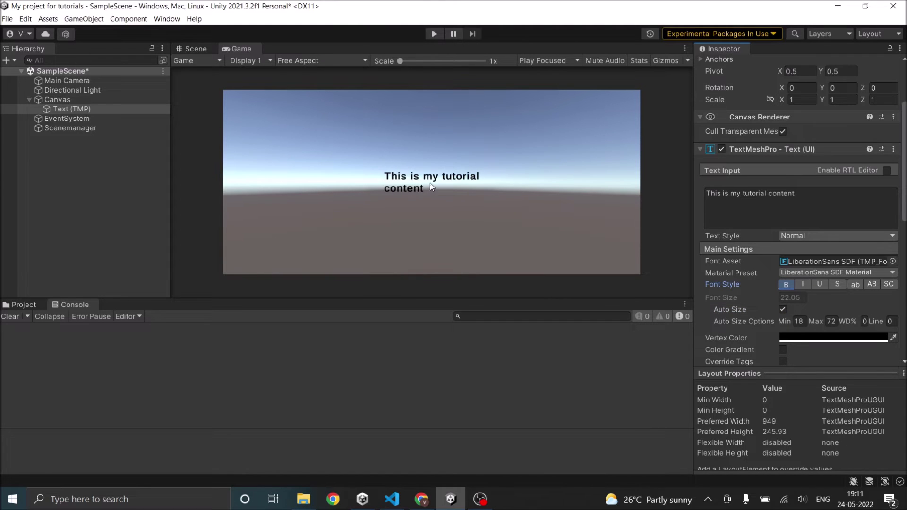
{"action": "left_click", "coordinate": [785, 285]}
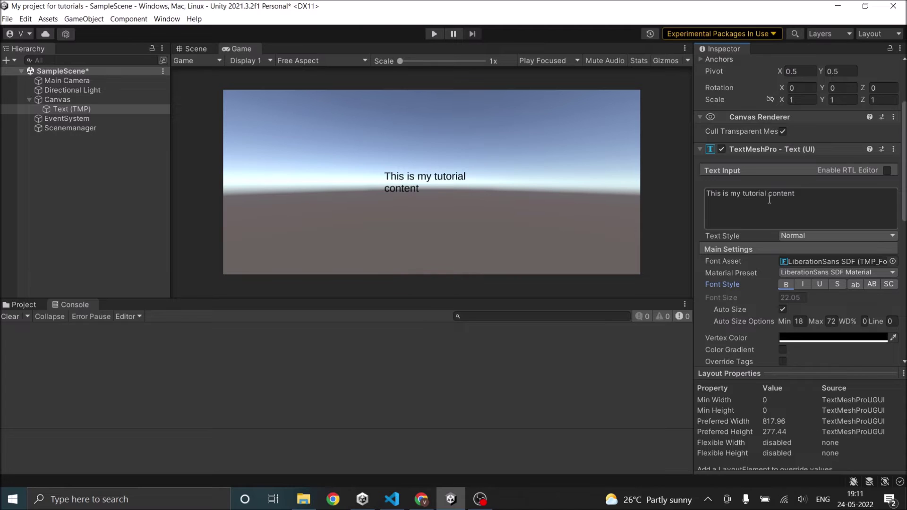
Step: Surround the word 'tutorial' with <b> and </b> tags in Text Input
{"action": "left_click", "coordinate": [745, 196]}
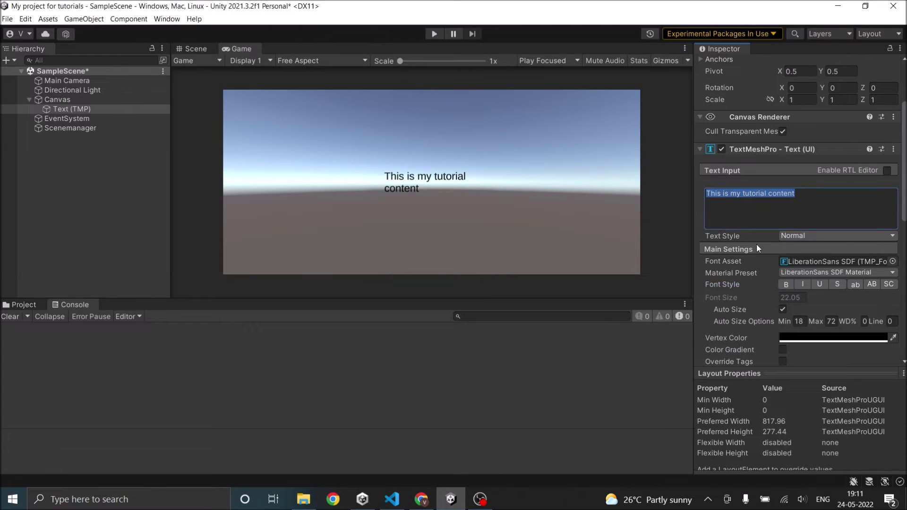
{"action": "key", "text": "End"}
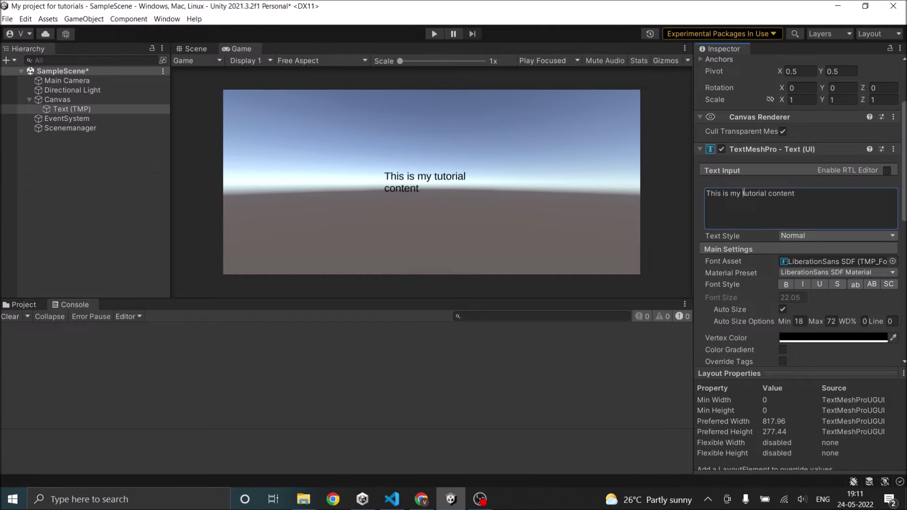
{"action": "type", "text": "<b>"}
{"action": "key", "text": "ctrl+Right"}
{"action": "type", "text": "</b>"}
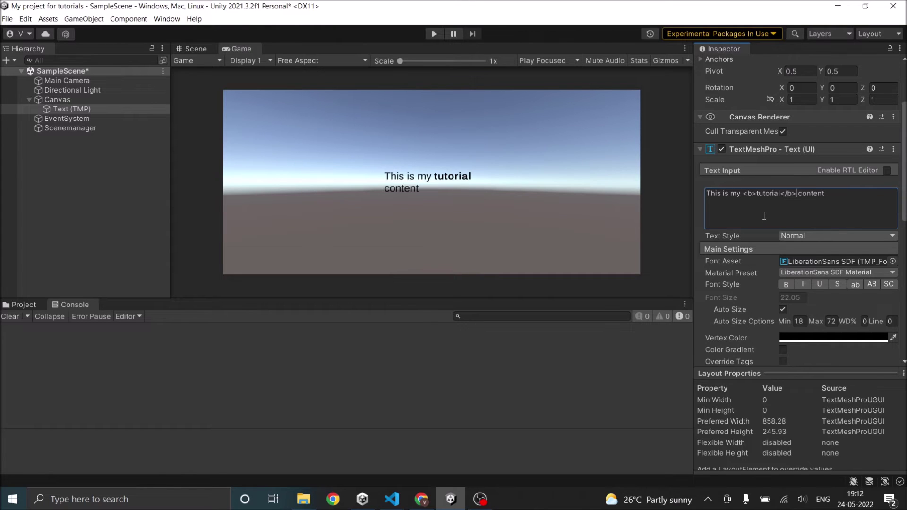
Step: Change both tags to <i> and </i> so 'tutorial' displays italic
{"action": "key", "text": "Left"}
{"action": "key", "text": "Left"}
{"action": "key", "text": "BackSpace"}
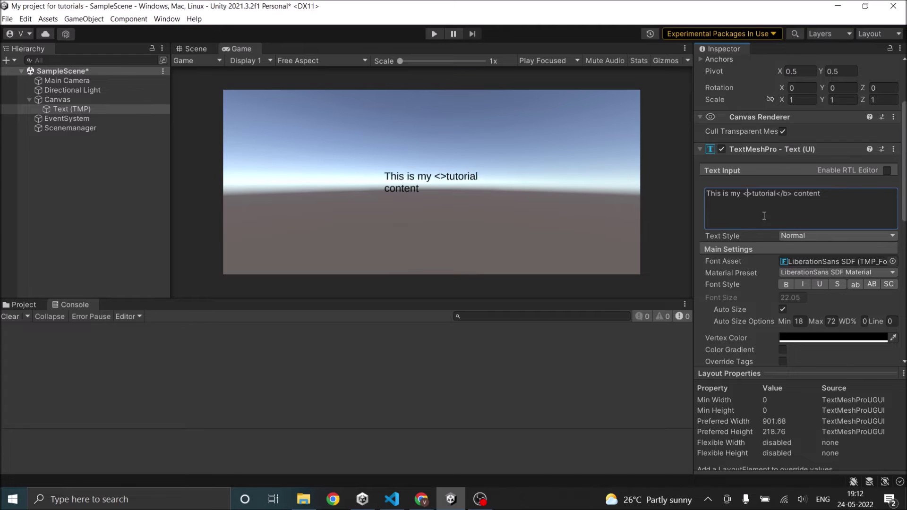
{"action": "type", "text": "i"}
{"action": "key", "text": "Right"}
{"action": "key", "text": "Right"}
{"action": "key", "text": "Right"}
{"action": "key", "text": "Right"}
{"action": "key", "text": "Right"}
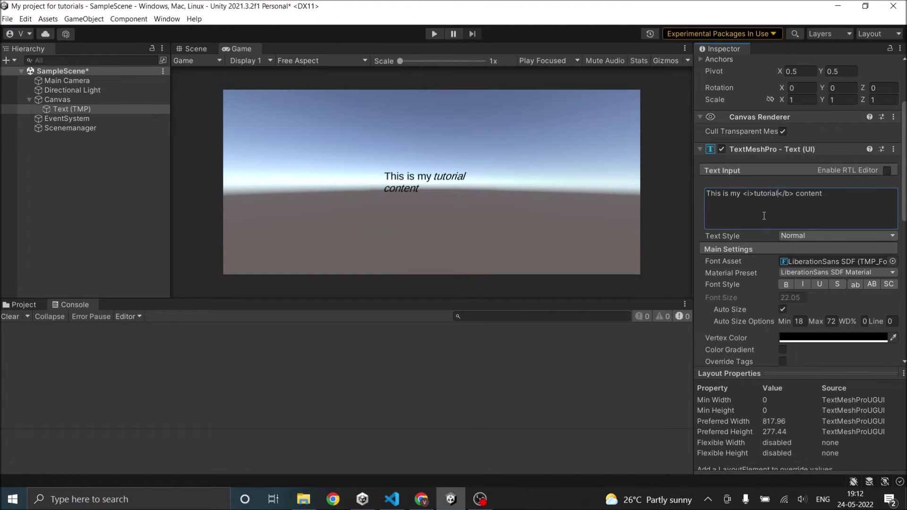
{"action": "key", "text": "BackSpace"}
{"action": "type", "text": "i"}
{"action": "left_click", "coordinate": [764, 216]}
{"action": "left_click", "coordinate": [793, 194]}
Step: Wrap 'content' in <size=50> and </size> tags, deleting the stray dot
{"action": "type", "text": "<size "}
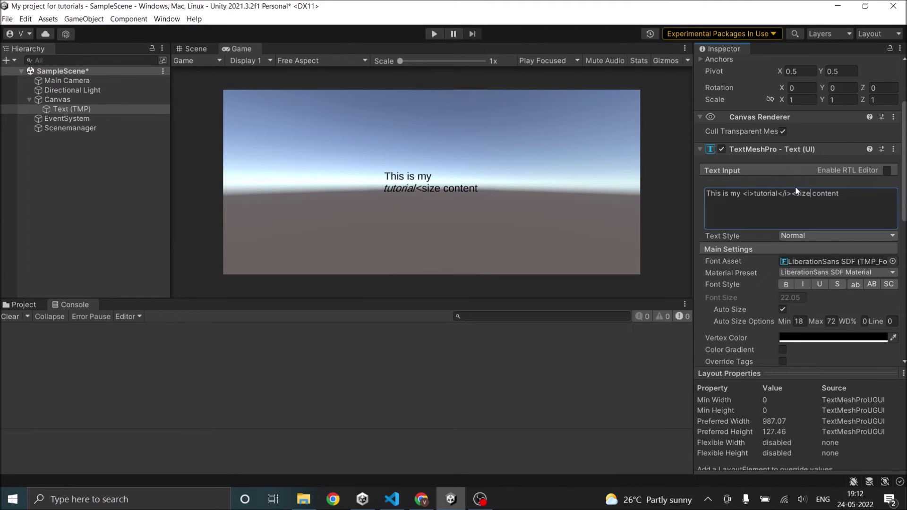
{"action": "type", "text": "=50"}
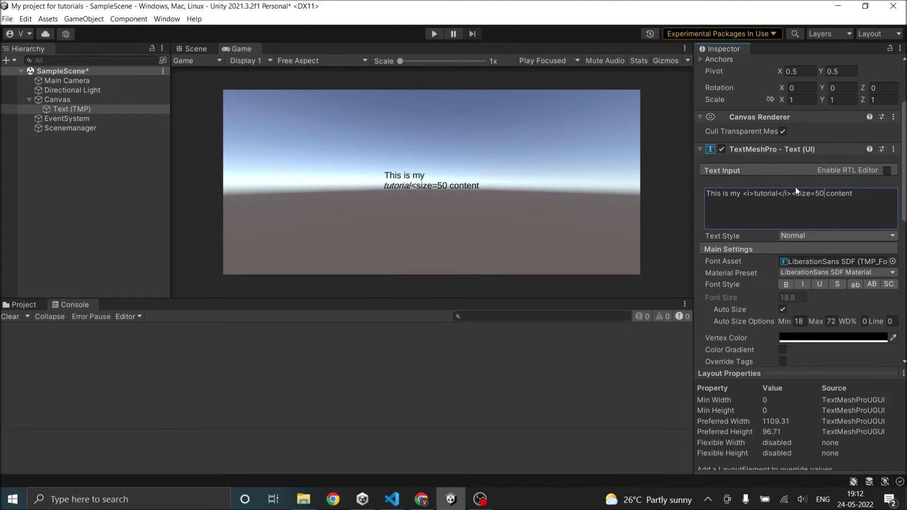
{"action": "type", "text": ">"}
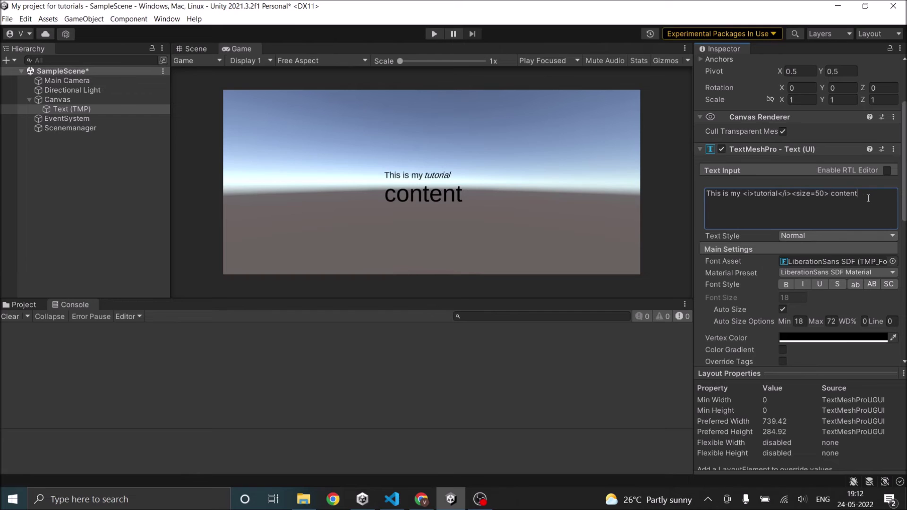
{"action": "type", "text": "</.size"}
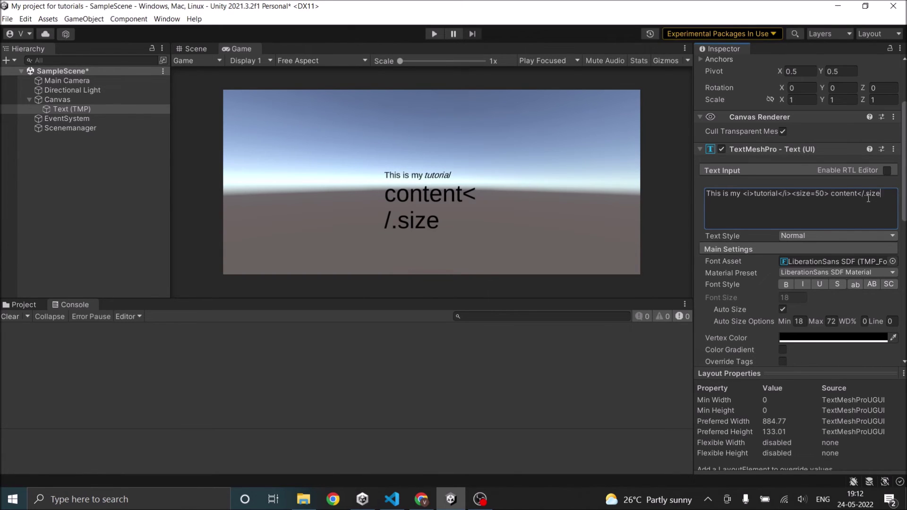
{"action": "type", "text": ">"}
{"action": "key", "text": "BackSpace"}
{"action": "left_click", "coordinate": [889, 193]}
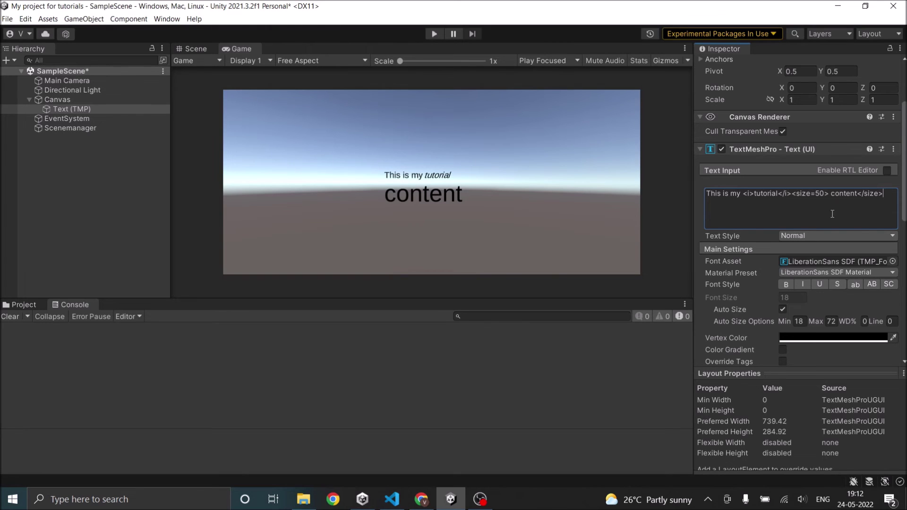
Step: Wrap 'This is my' in <color="blue"> and </color> tags
{"action": "left_click", "coordinate": [708, 193]}
{"action": "type", "text": "<color"}
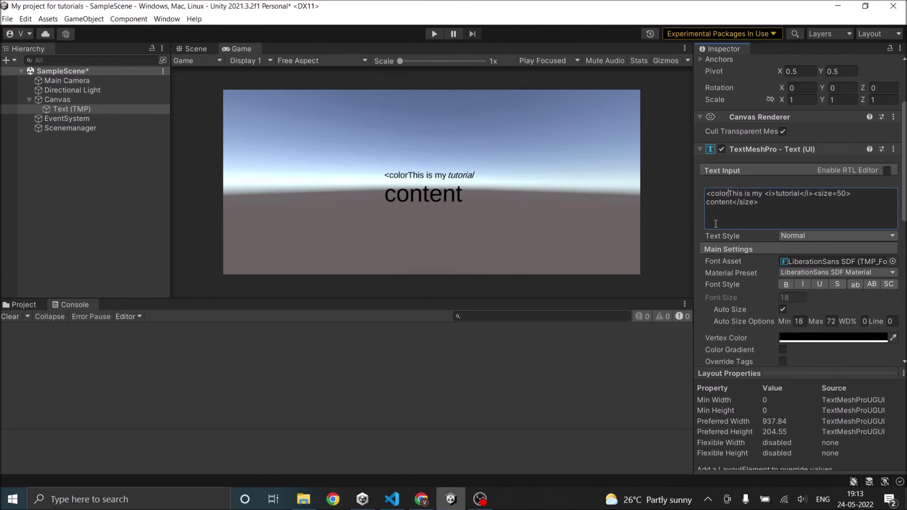
{"action": "type", "text": "=\""}
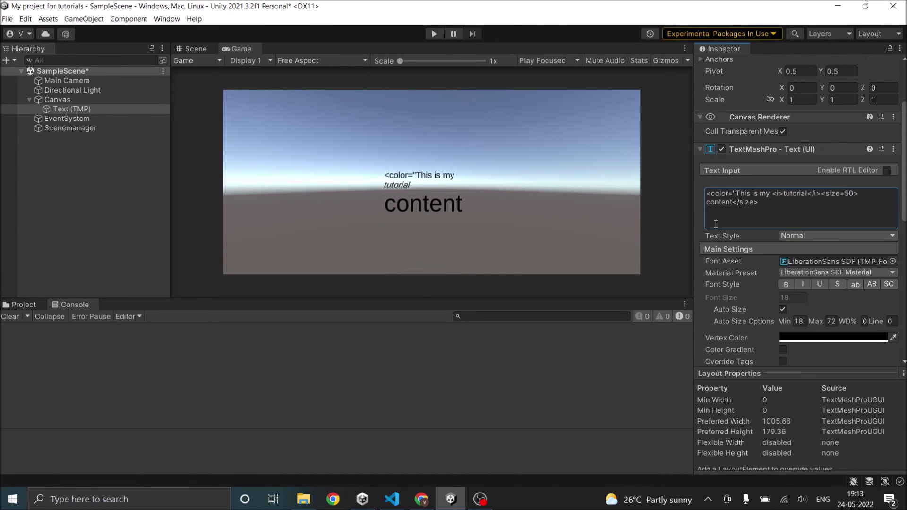
{"action": "type", "text": "blue"}
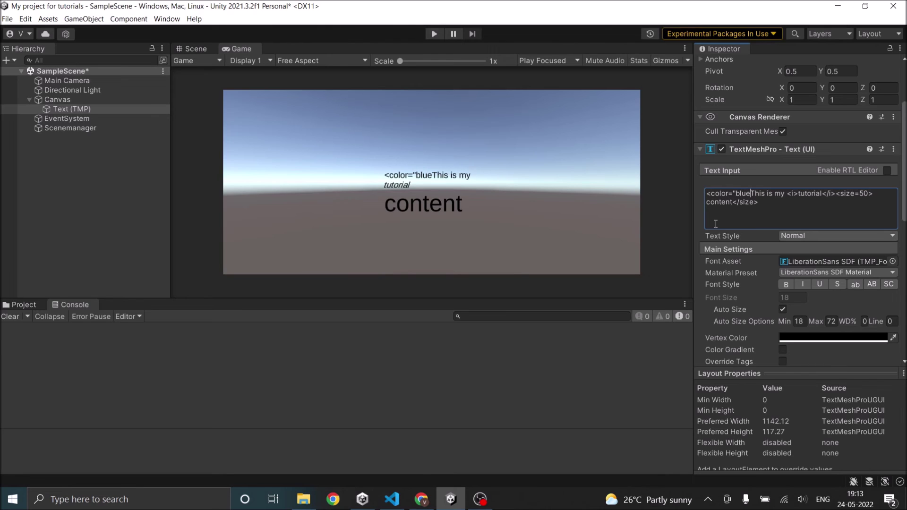
{"action": "type", "text": "\">"}
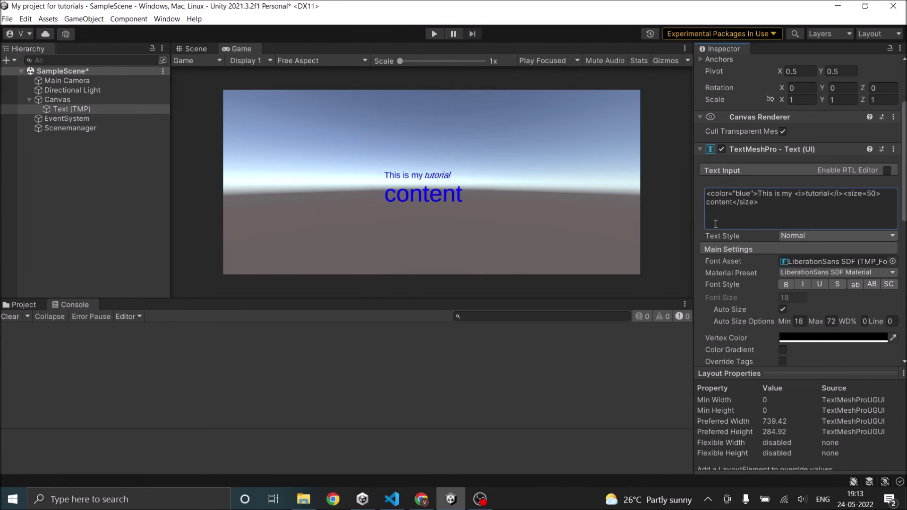
{"action": "left_click", "coordinate": [793, 194]}
{"action": "type", "text": "</color"}
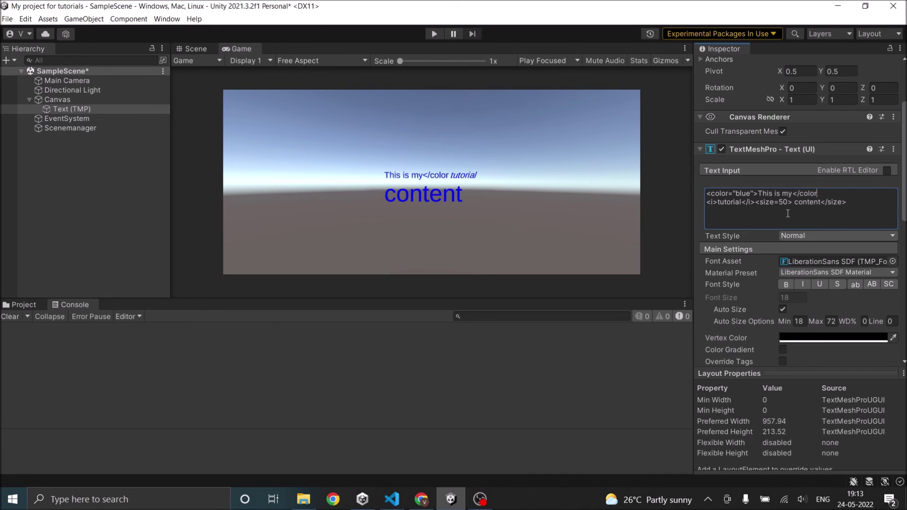
{"action": "type", "text": ">"}
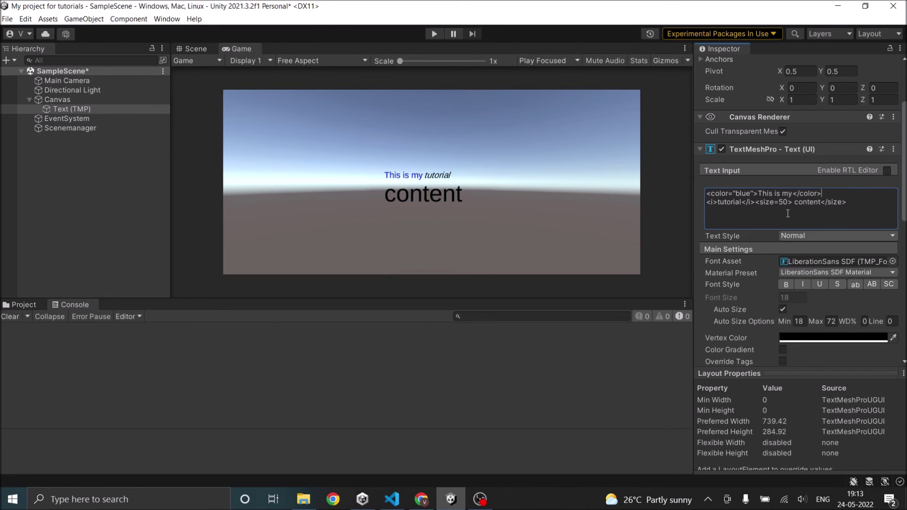
{"action": "left_click", "coordinate": [860, 202]}
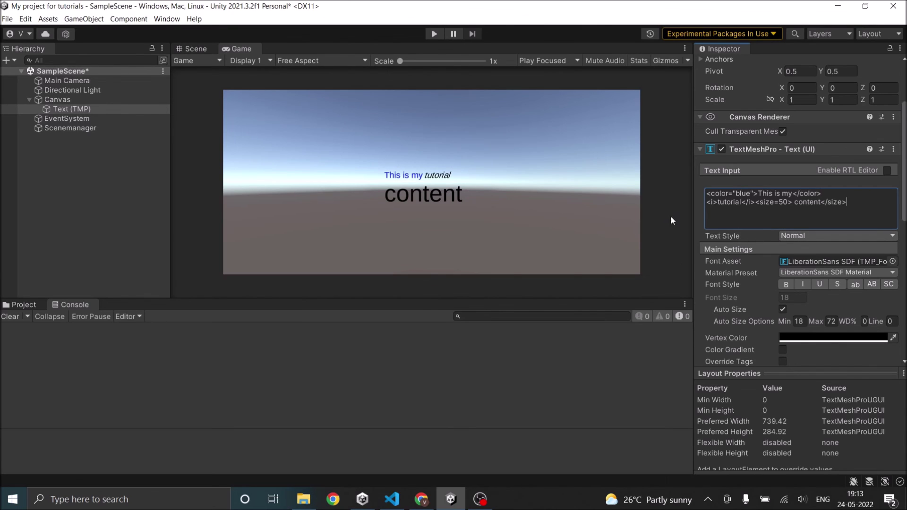